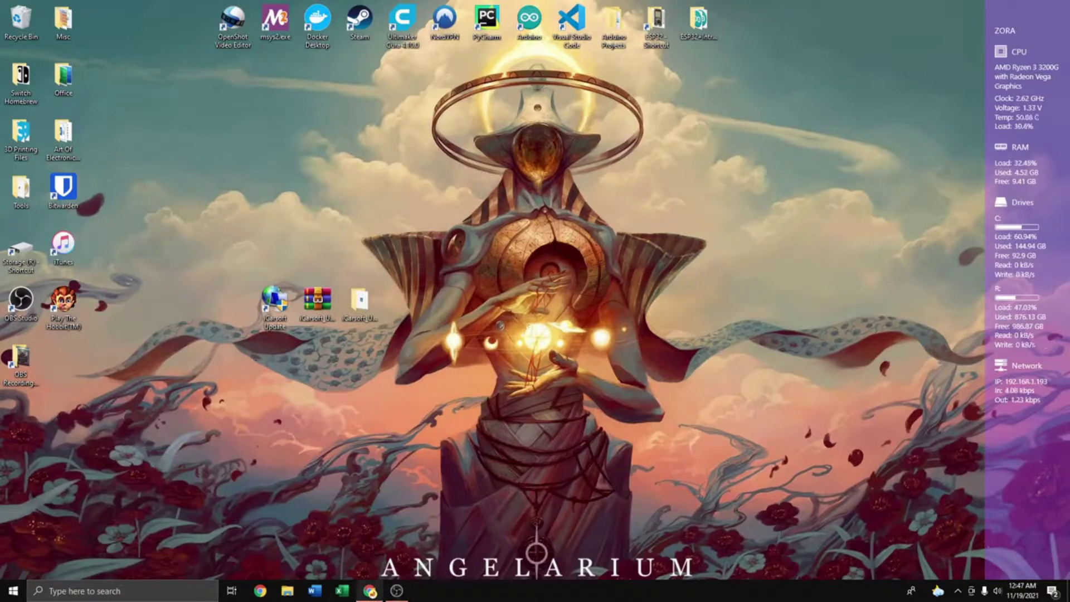
Go to the Software Update page for iCarsoft 1st Generation Products under Support&Updates.
left_click(370, 591)
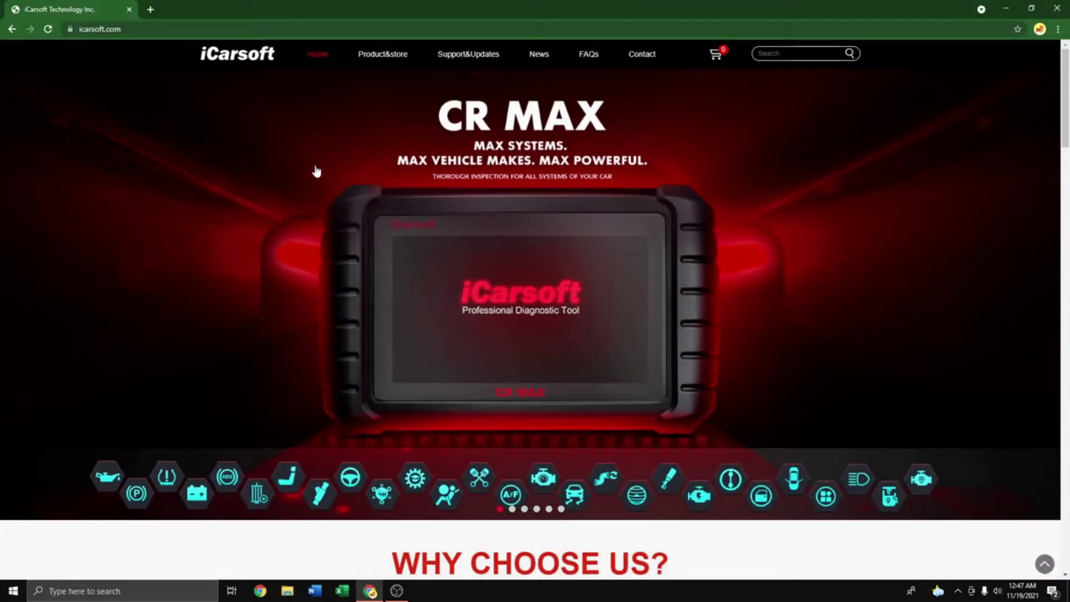
left_click(462, 54)
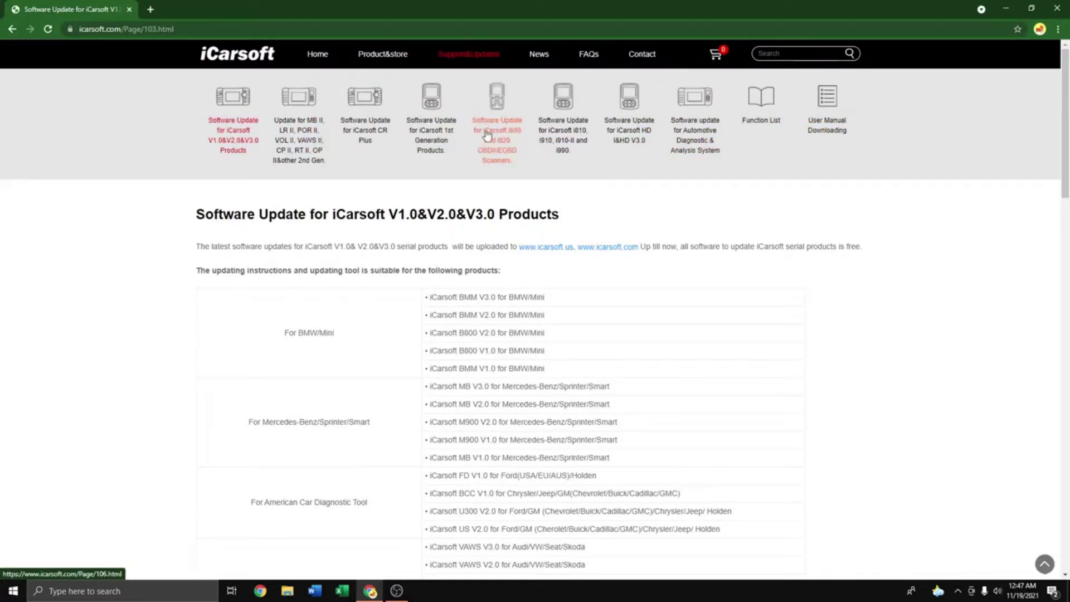
left_click(437, 140)
scroll(211, 173, "down", 2)
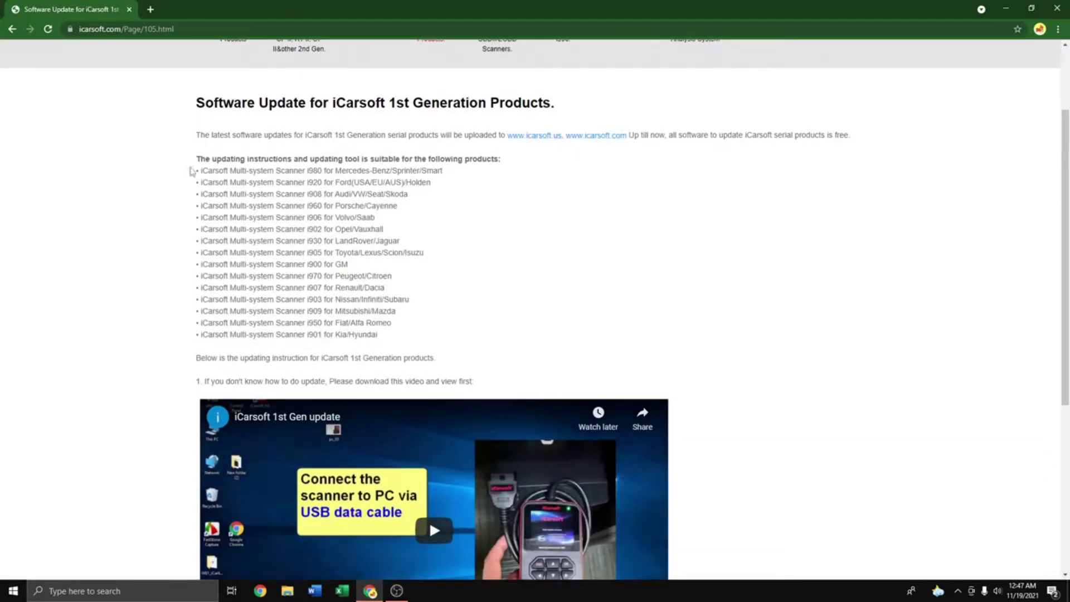
Highlight the supported scanners, marking the i906 Volvo/Saab and i970 Peugeot/Citroen lines.
left_click_drag(192, 172, 491, 343)
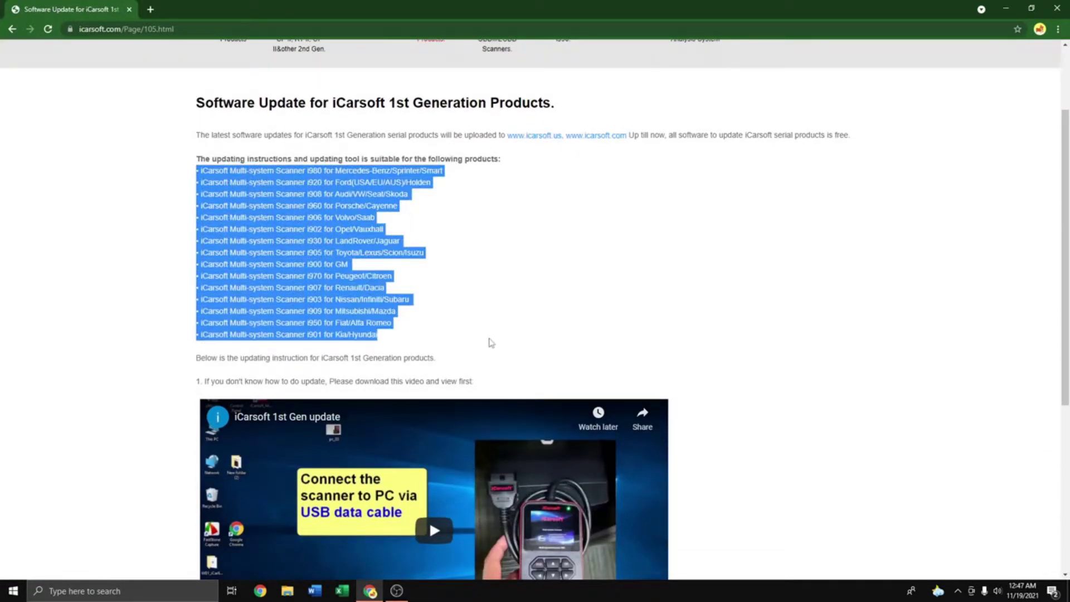
left_click(508, 213)
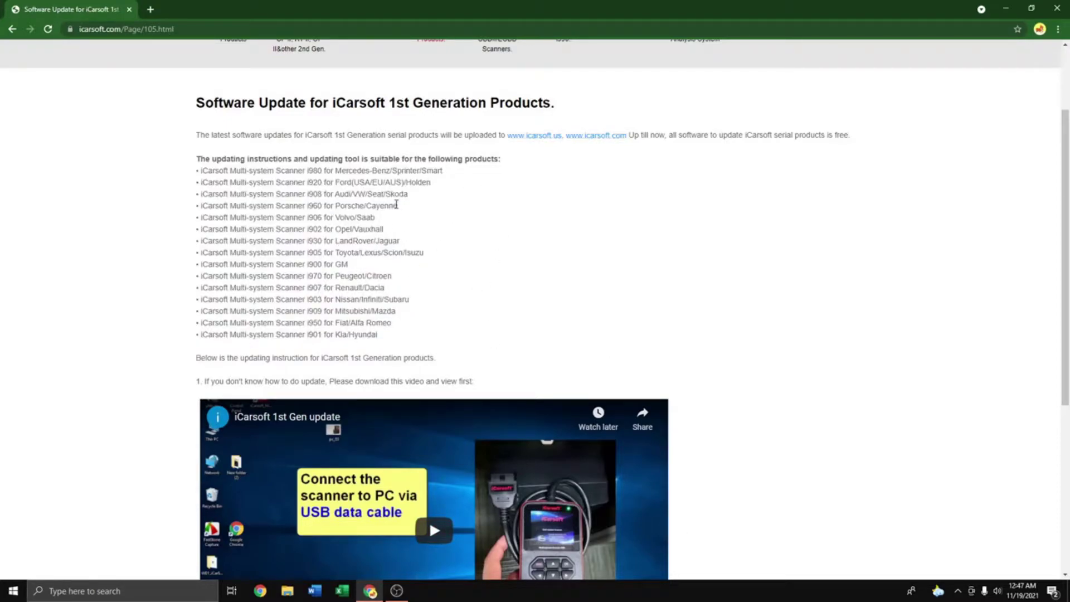
left_click_drag(383, 220, 188, 222)
left_click_drag(460, 266, 476, 278)
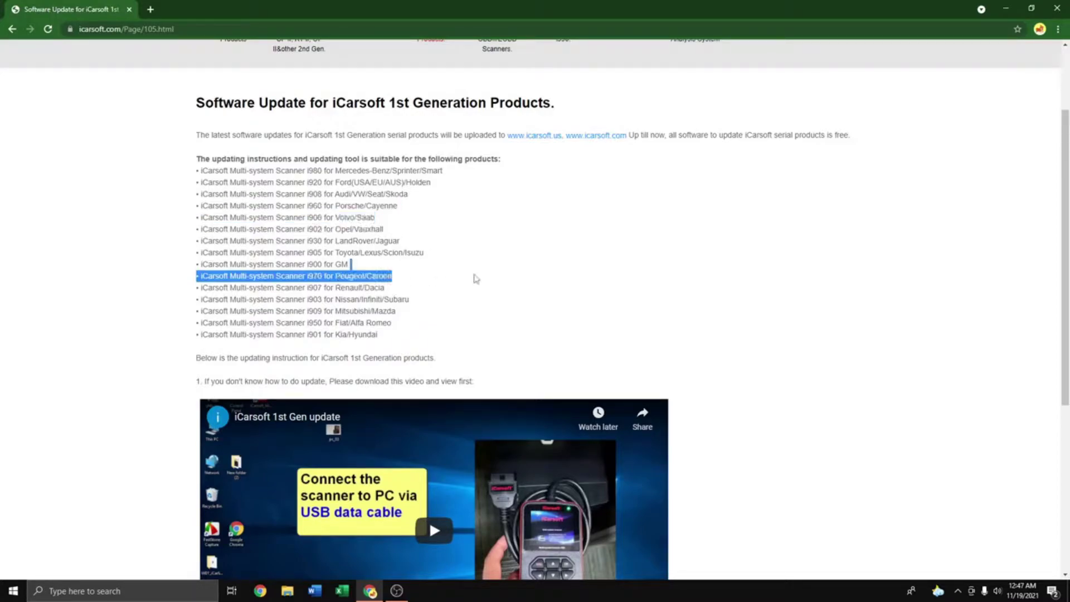
scroll(497, 279, "down", 4)
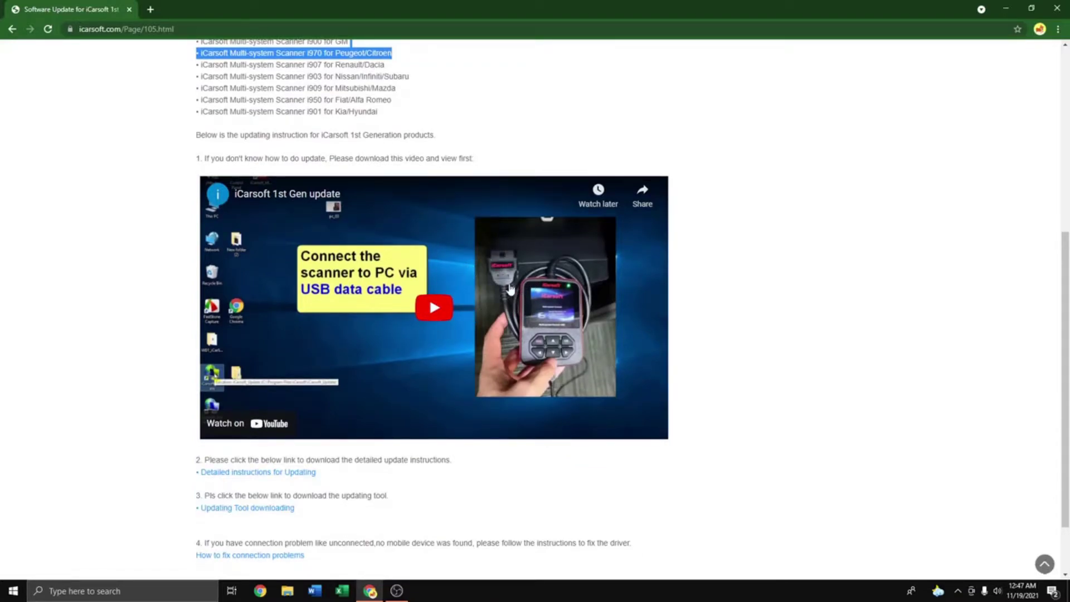
Download the 17.3 MB iCarsoft_Update_Setup.zip updating tool, then close Chrome.
scroll(191, 365, "down", 2)
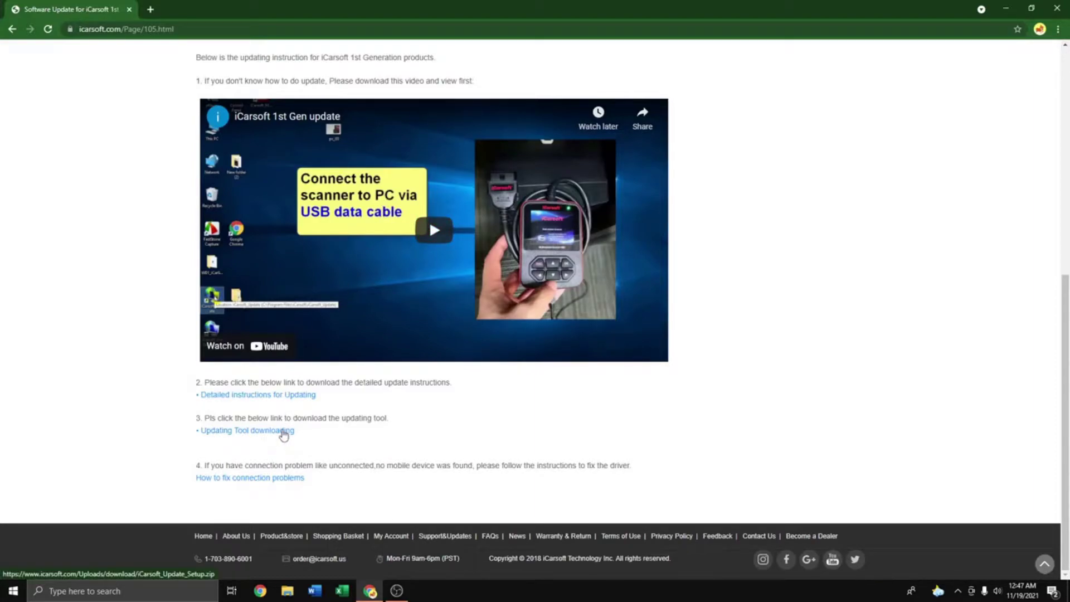
left_click(283, 433)
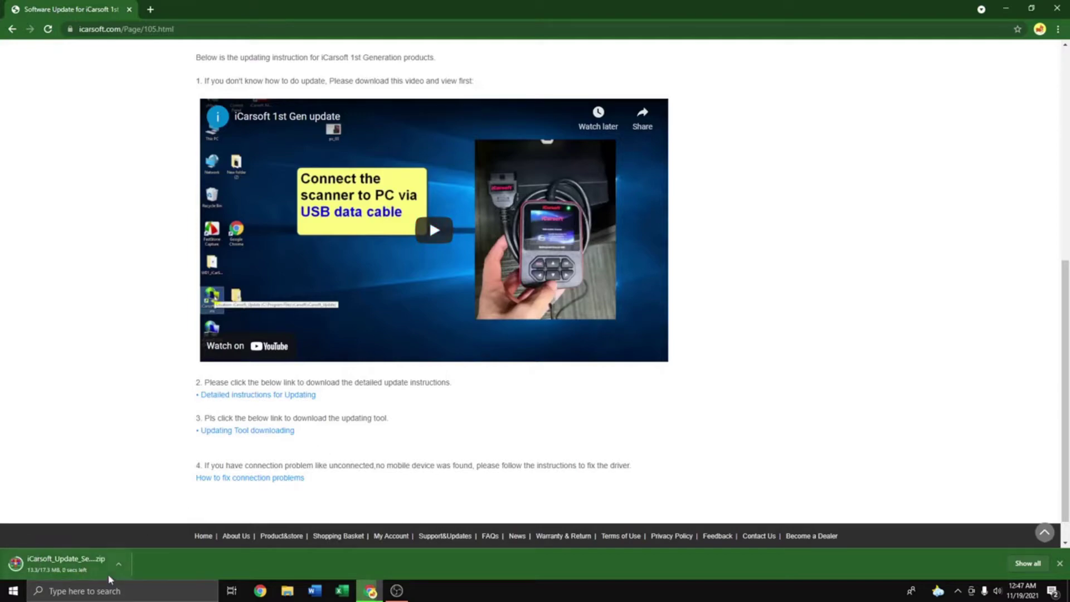
left_click(129, 9)
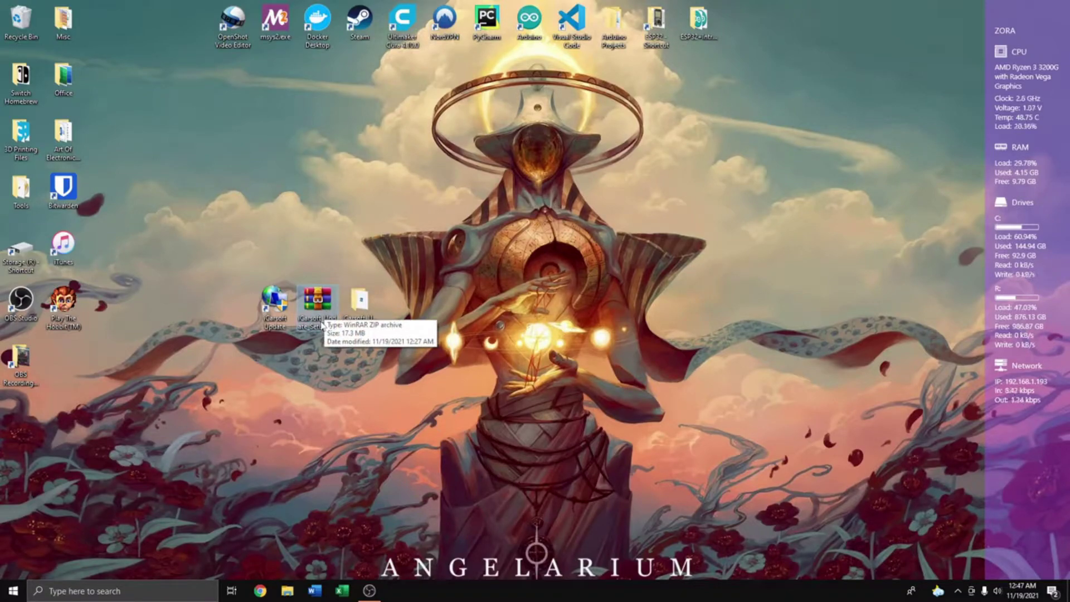
Extract iCarsoft_Update_Setup.zip to an iCarsoft_Update_Setup folder, check its contents, and close it.
right_click(328, 309)
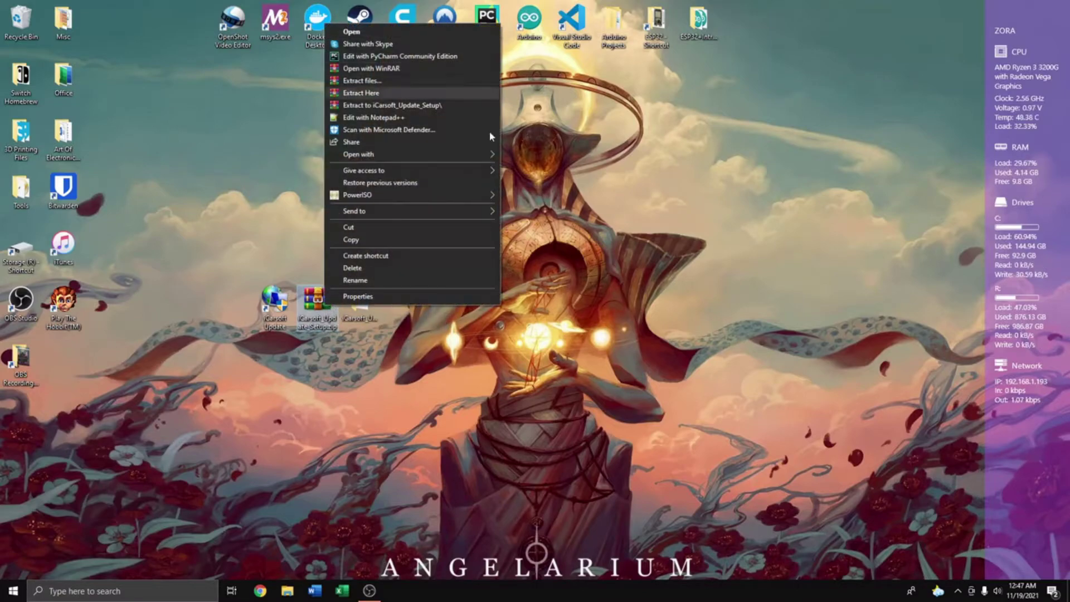
left_click(481, 104)
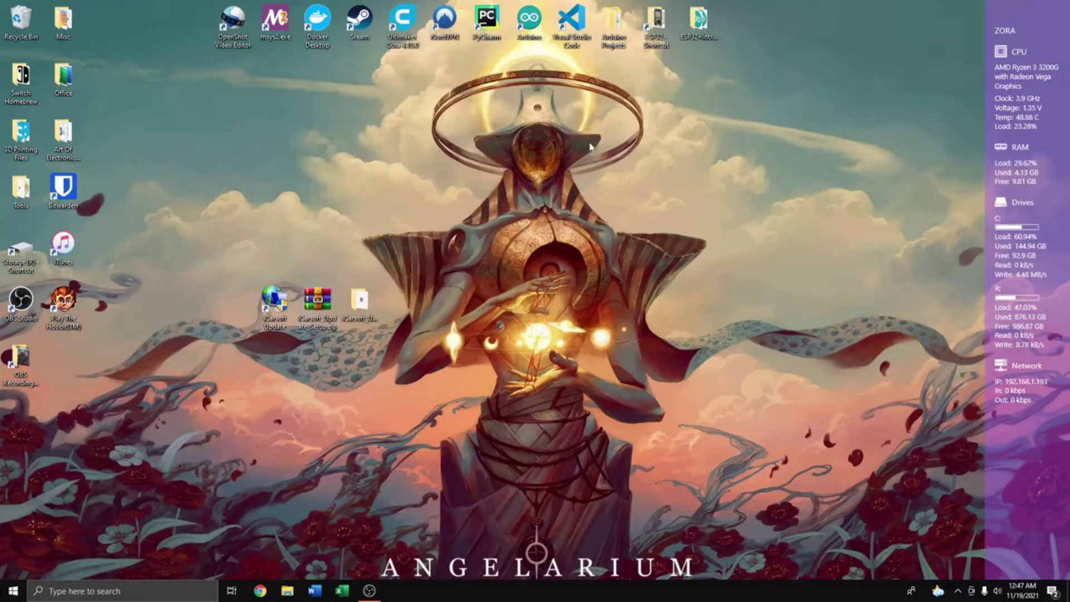
double_click(359, 303)
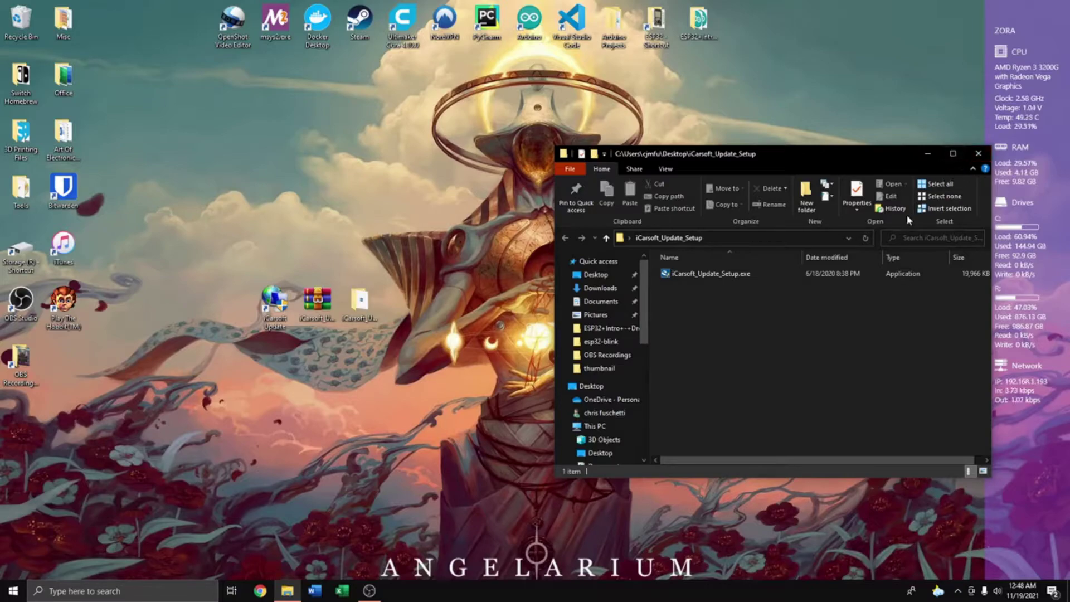
left_click(979, 153)
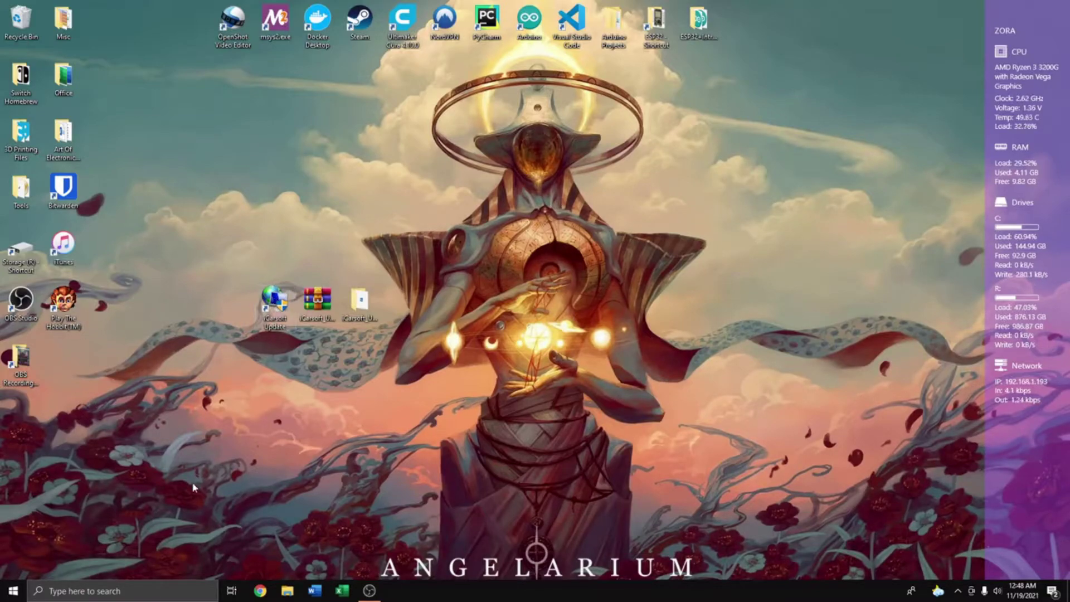
Open Device Manager through a 'devi' search and expand Ports (COM & LPT).
left_click(166, 599)
type("devi")
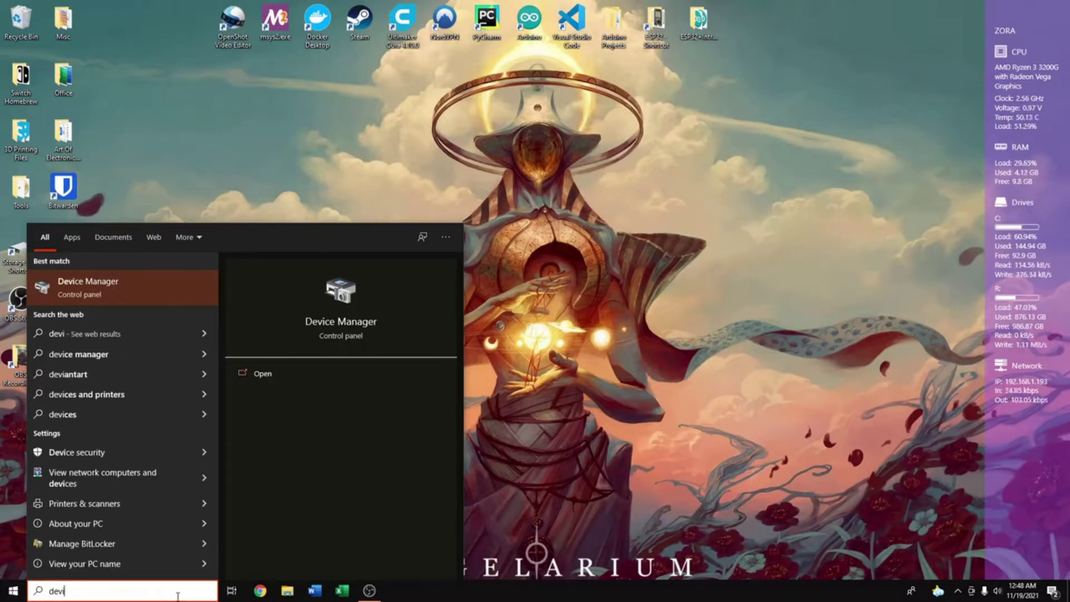
key("Return")
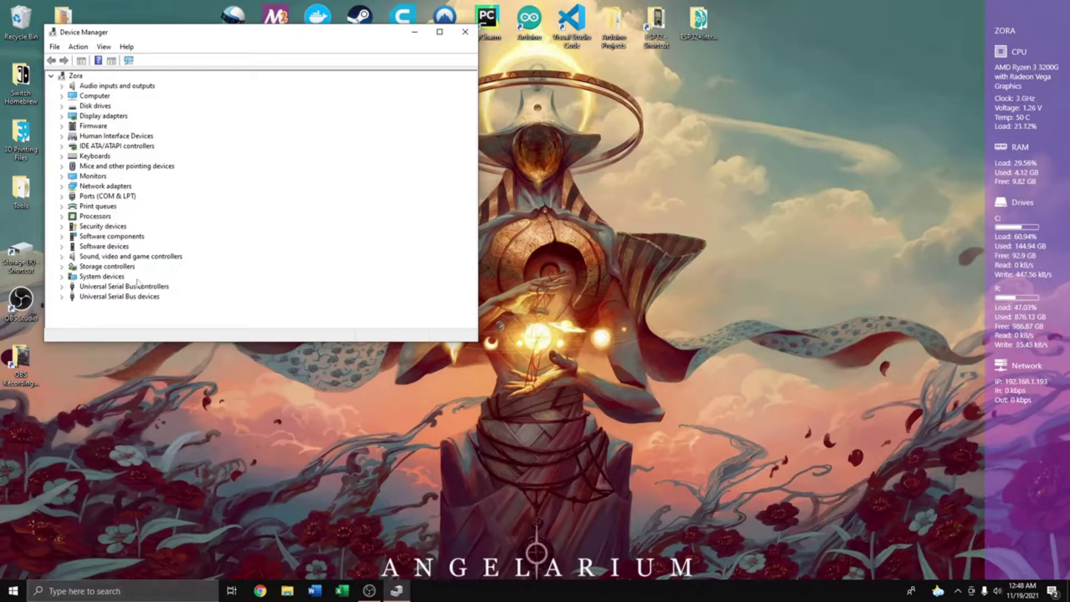
left_click(62, 196)
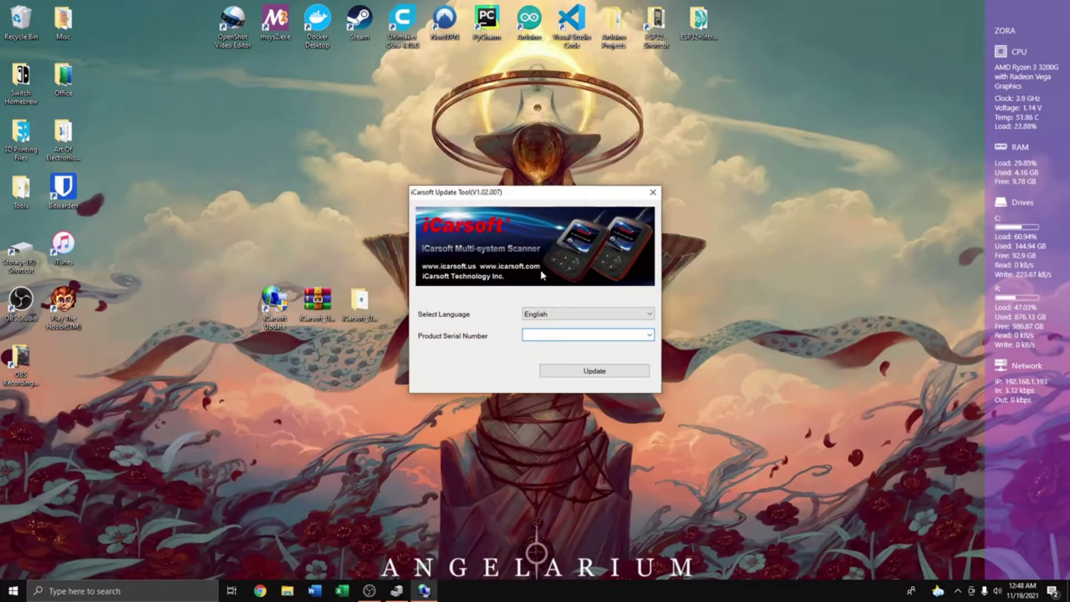
left_click(646, 337)
left_click(648, 336)
left_click(648, 337)
left_click(650, 337)
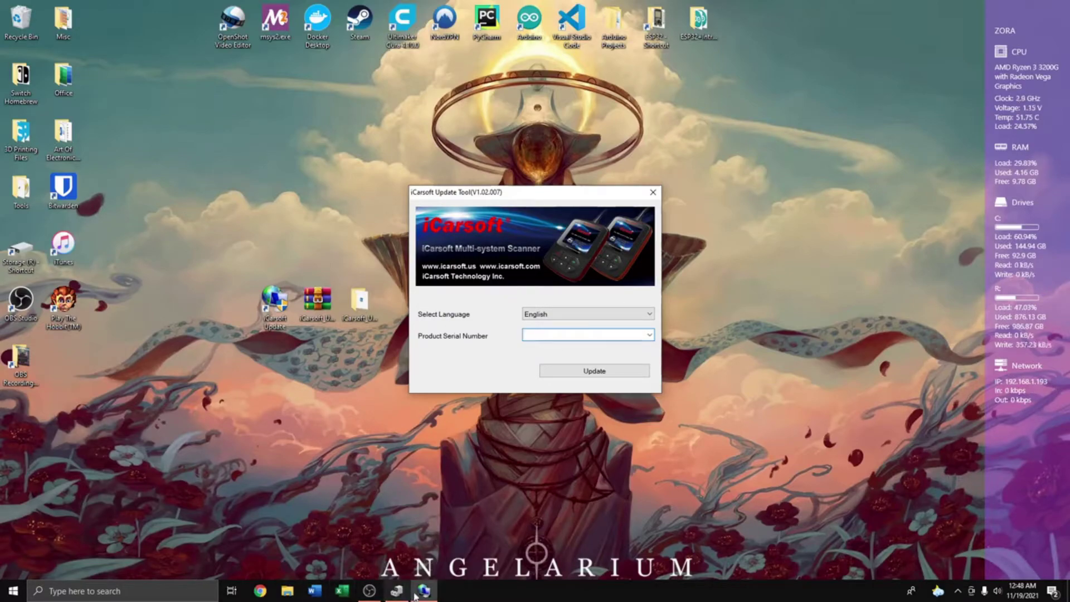
Start a driver update for USB Serial Device (COM8), choosing to browse the computer for drivers.
left_click(431, 596)
left_click(397, 591)
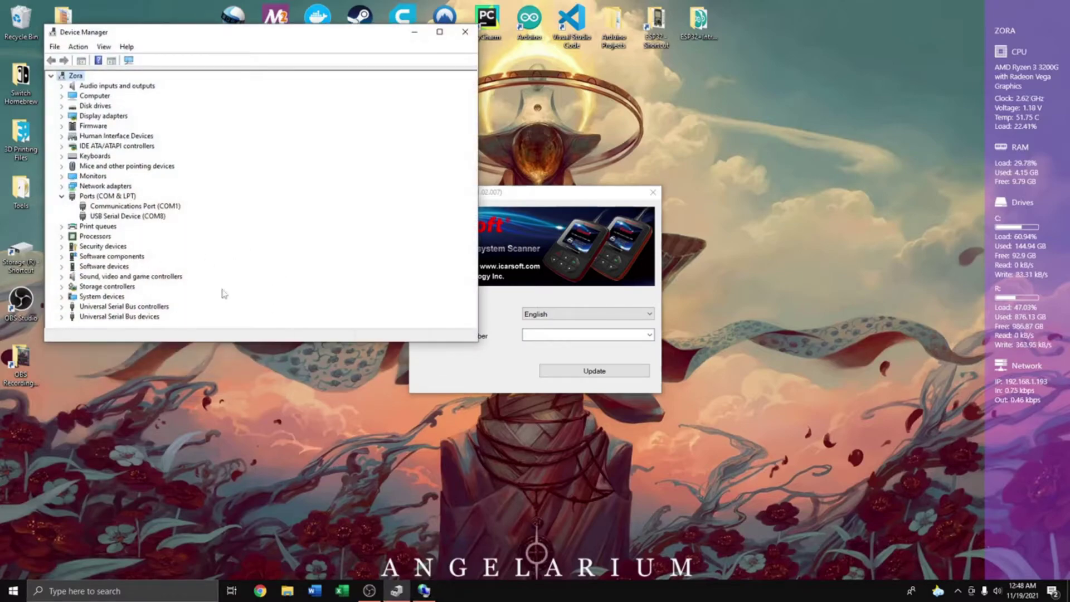
right_click(159, 219)
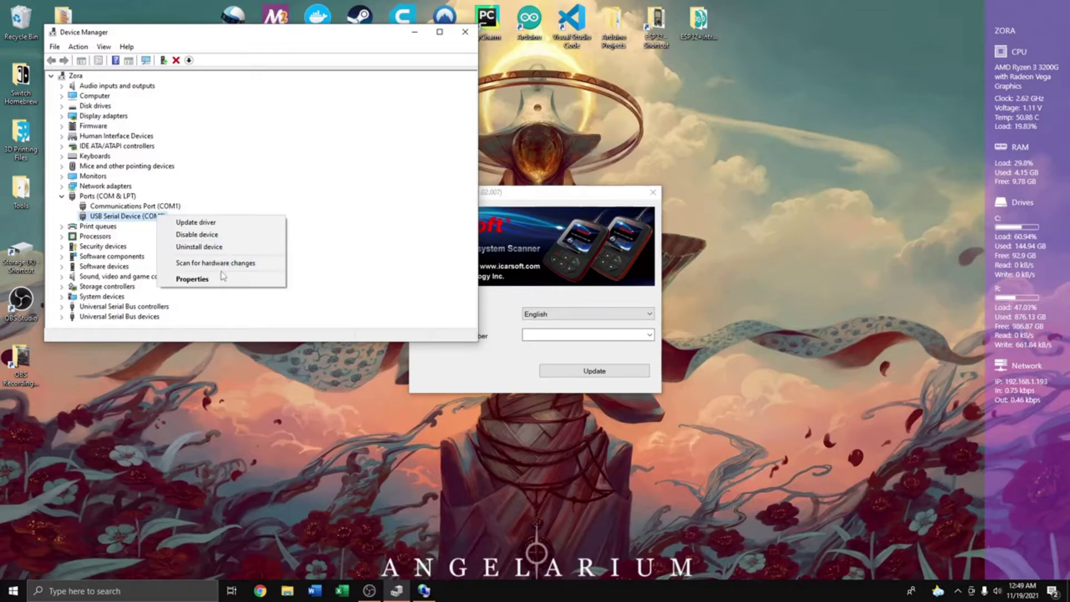
left_click(218, 223)
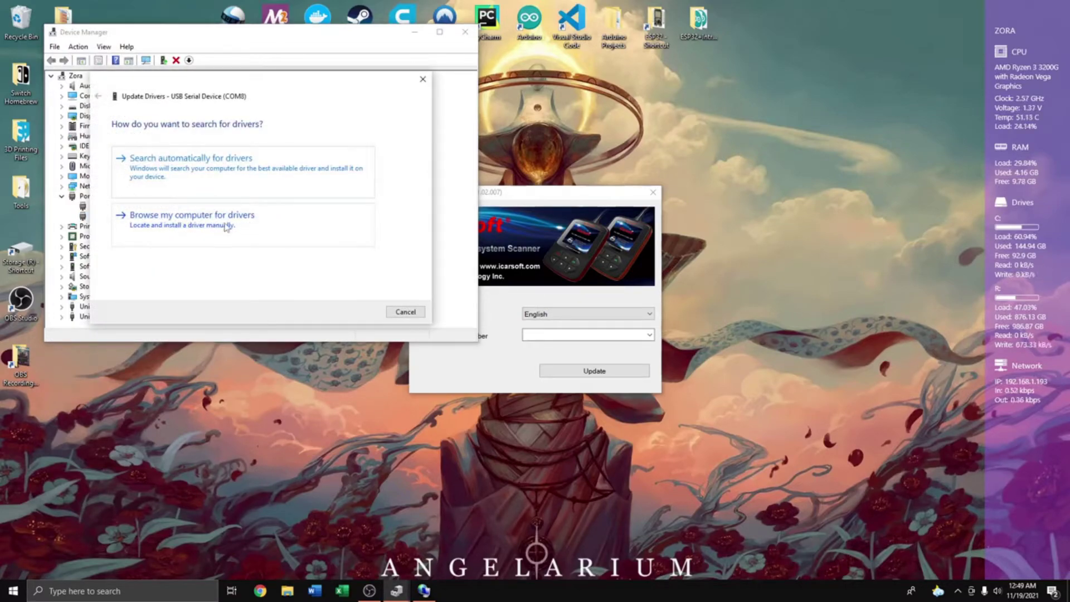
left_click(228, 223)
Select C:\Program Files (x86)\iCarsoft\iCarsoft_Update\driver\USB_Dirver as the driver folder.
left_click(365, 165)
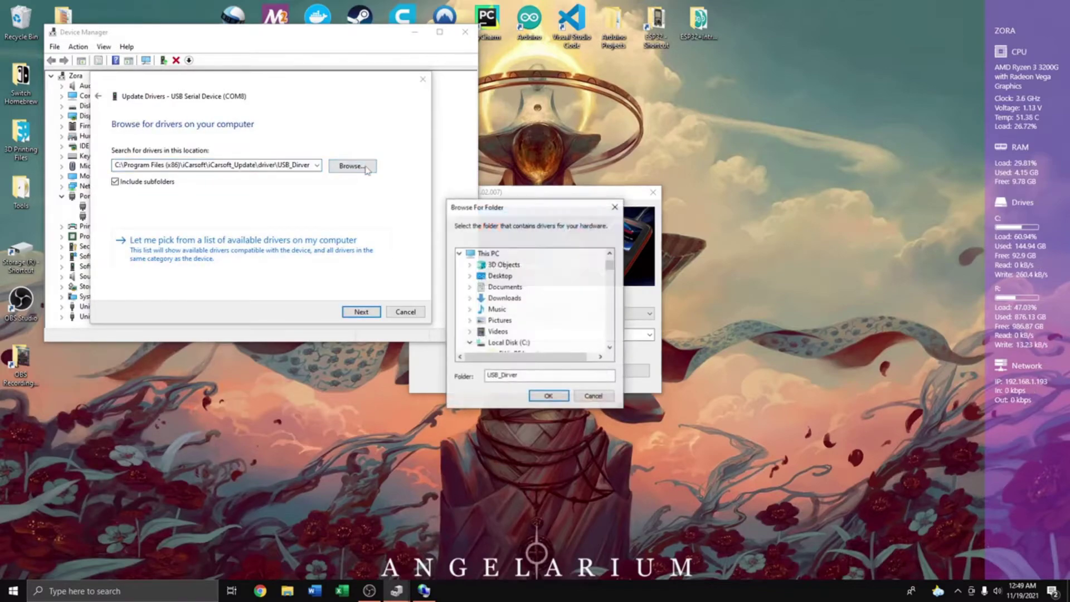
scroll(535, 301, "down", 2)
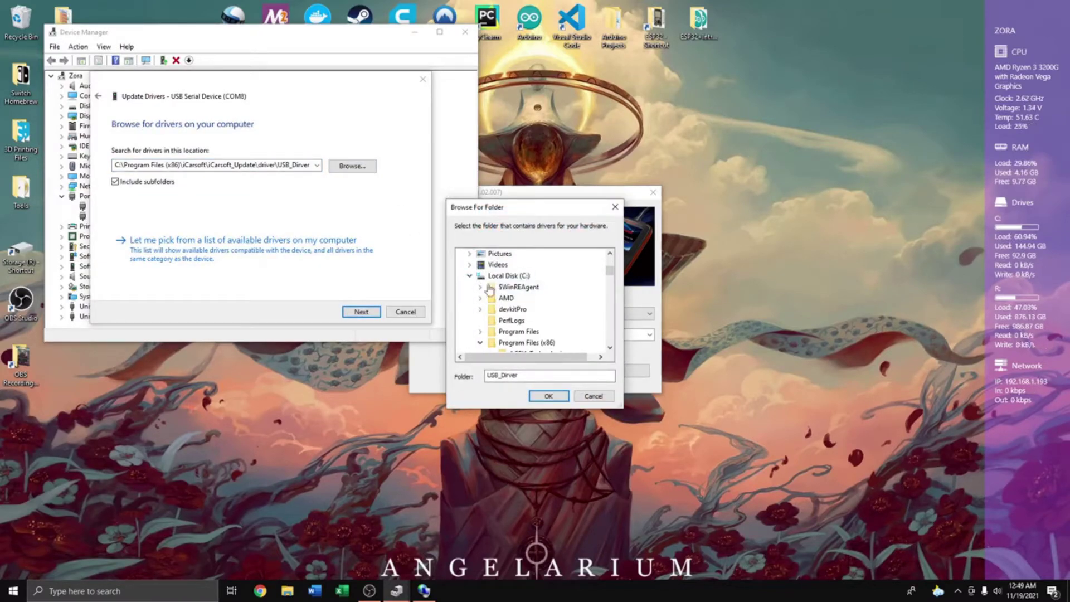
scroll(544, 290, "down", 2)
scroll(555, 301, "up", 1)
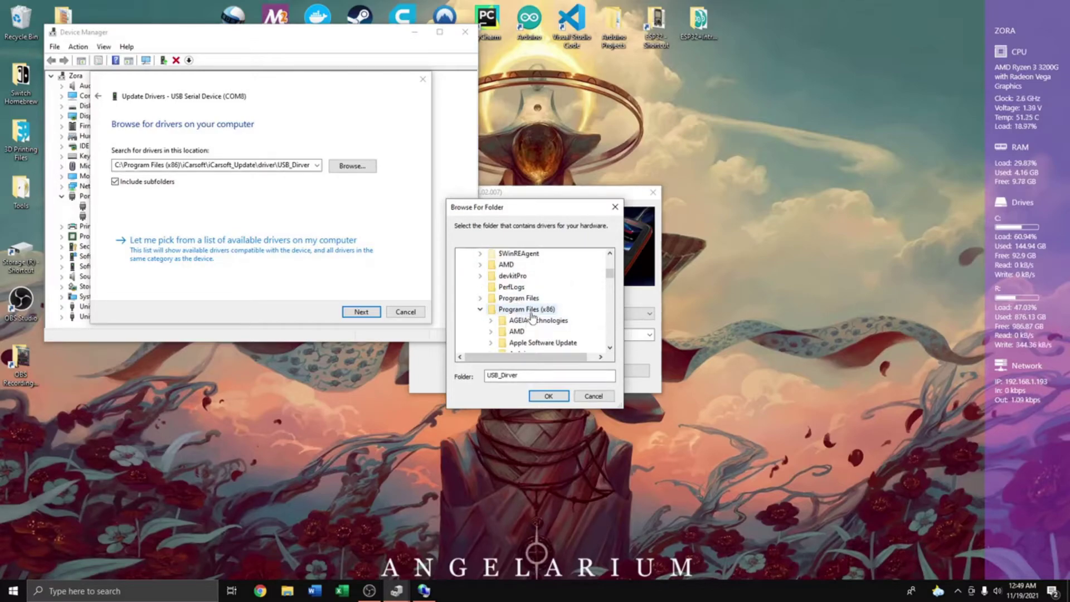
scroll(538, 316, "down", 2)
scroll(541, 316, "down", 5)
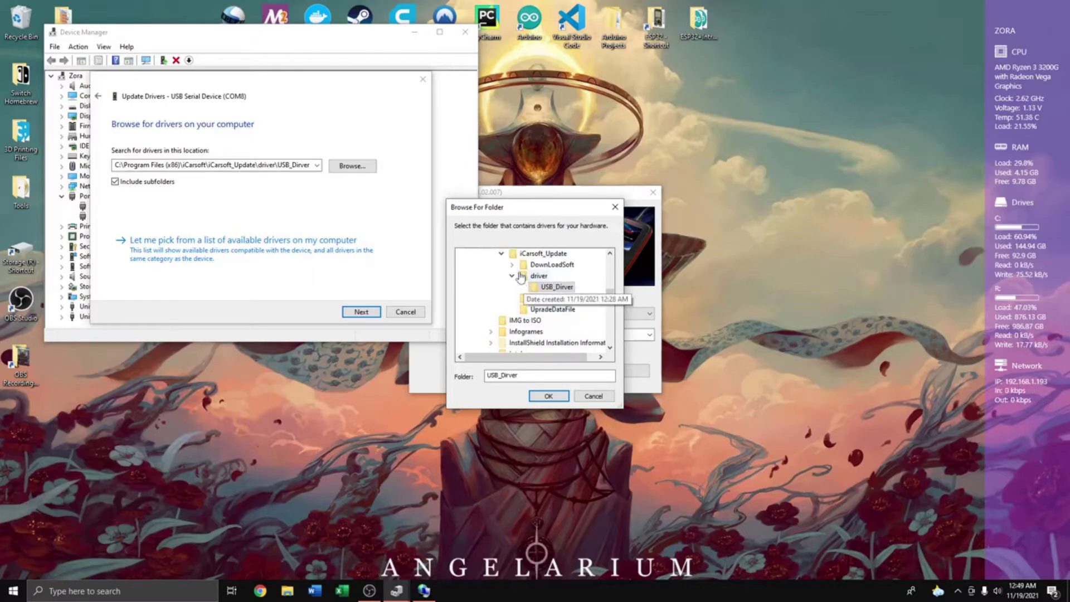
scroll(535, 298, "up", 1)
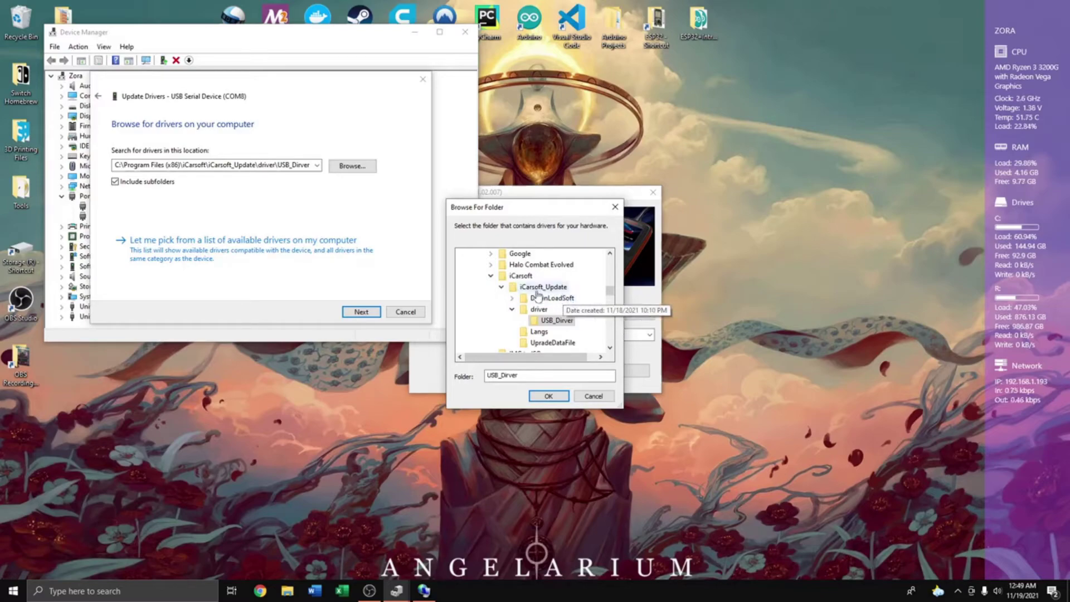
scroll(537, 295, "down", 1)
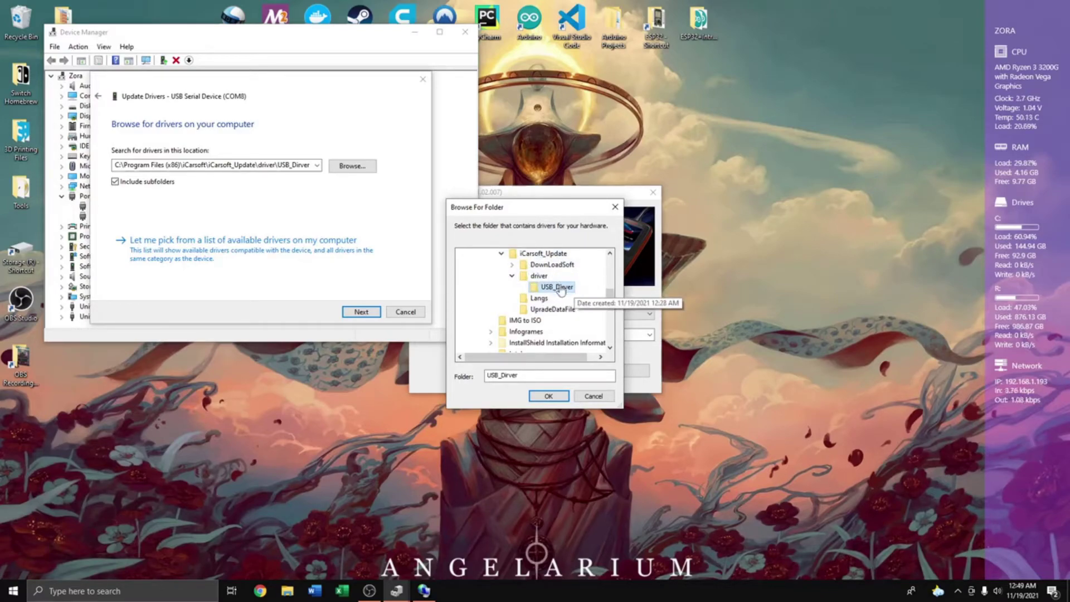
left_click(549, 396)
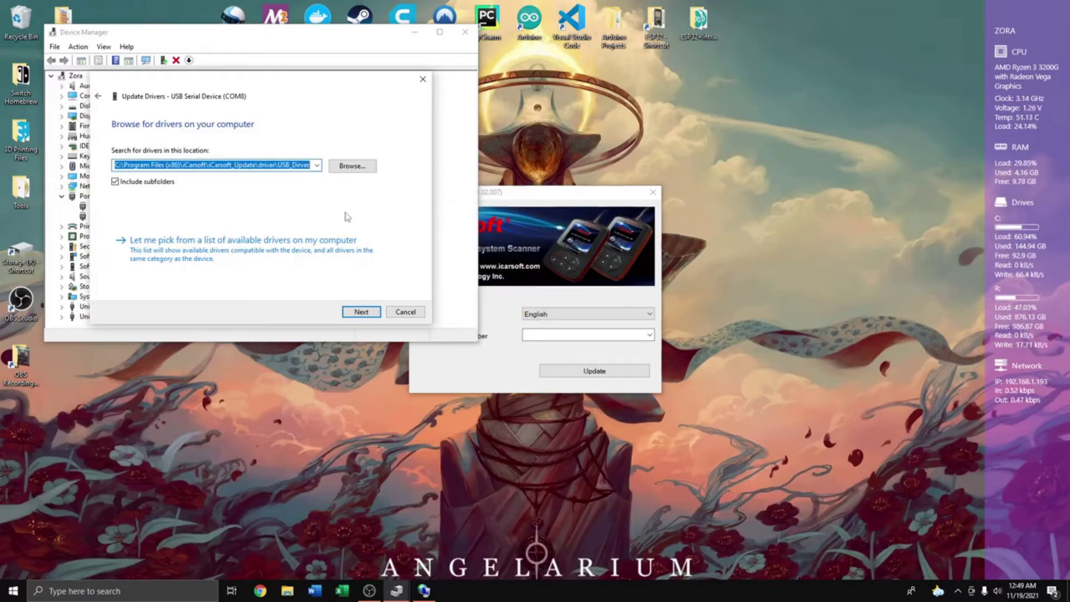
Install the unsigned driver anyway as LAUNCH Virtual COM Port (COM8) and close Device Manager.
left_click(362, 312)
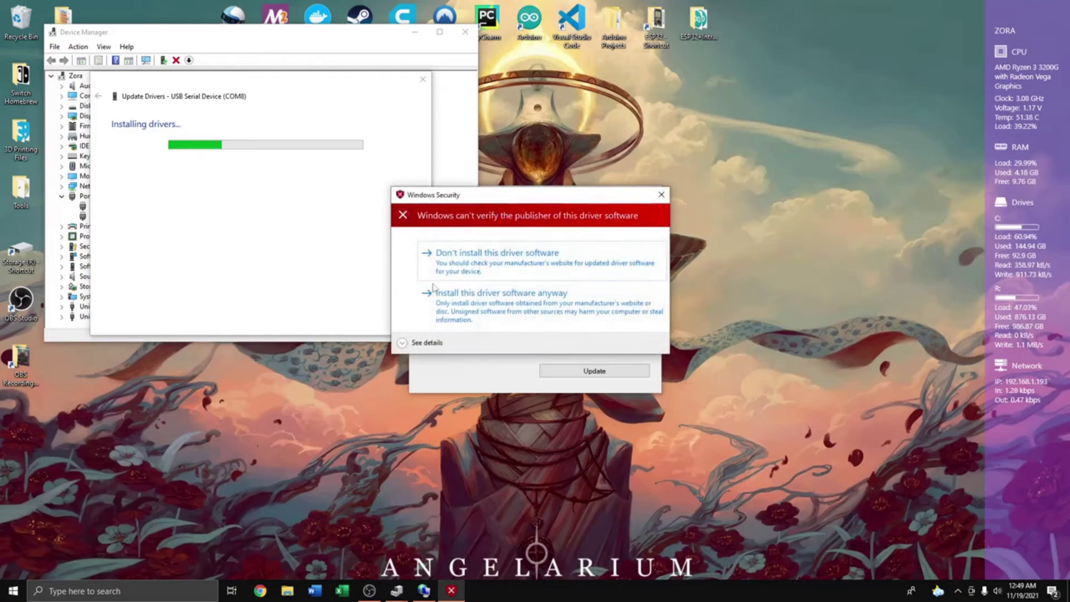
left_click(468, 322)
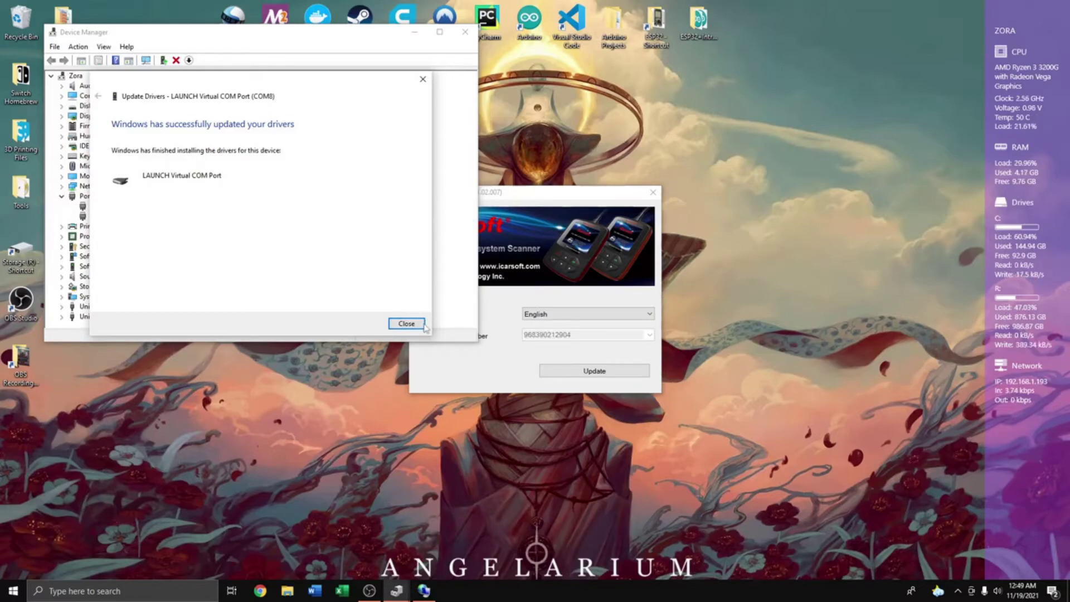
left_click(404, 322)
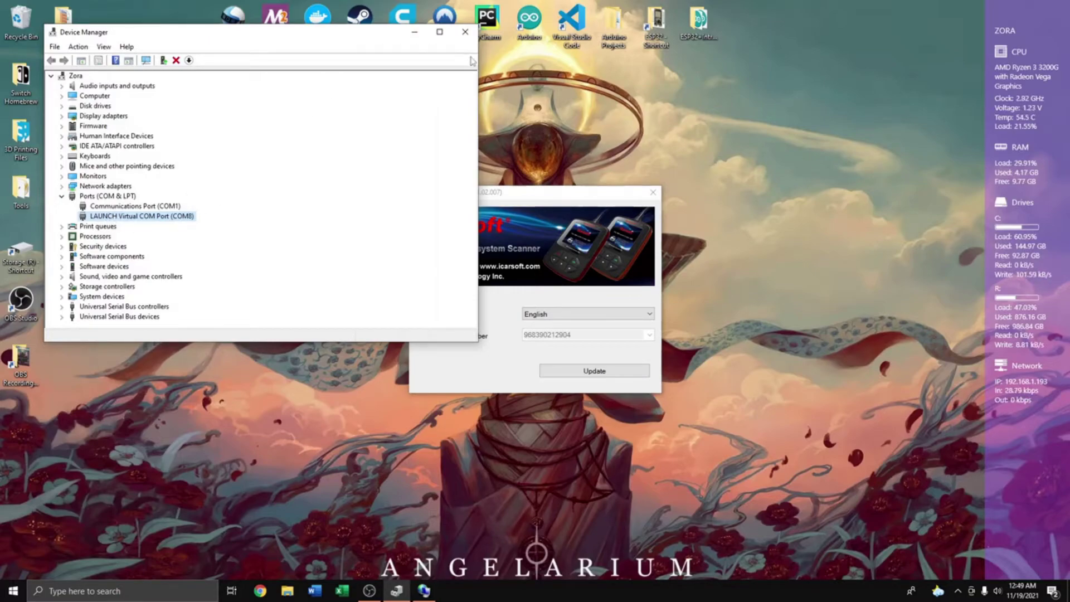
left_click(465, 31)
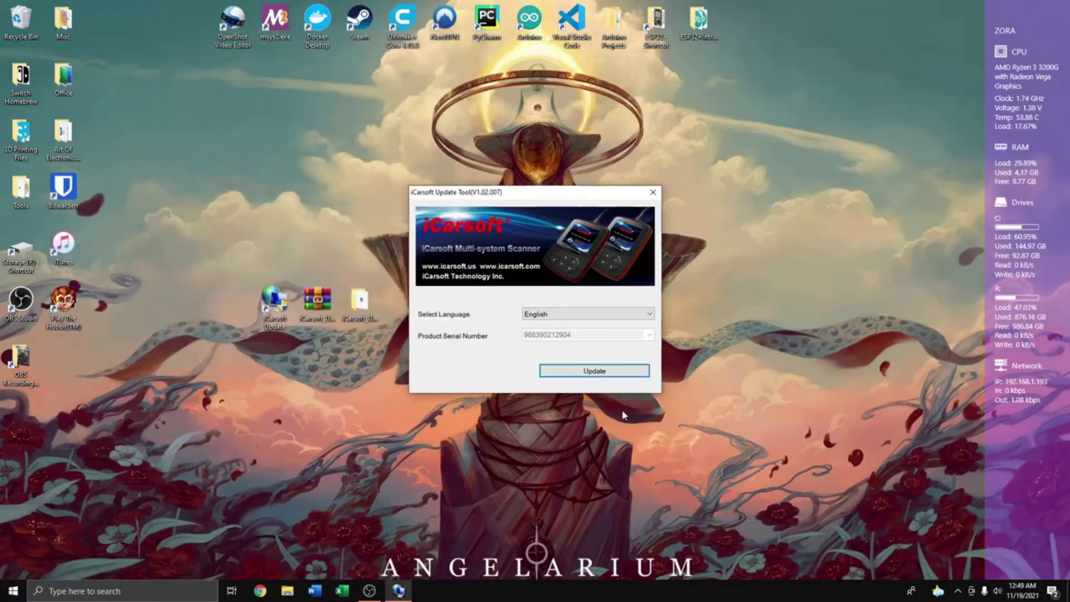
Connect to the scanner to list VOLVO Multi-sys V2.25, Saab V11.37 and Volvo V11.52 updates.
left_click(593, 376)
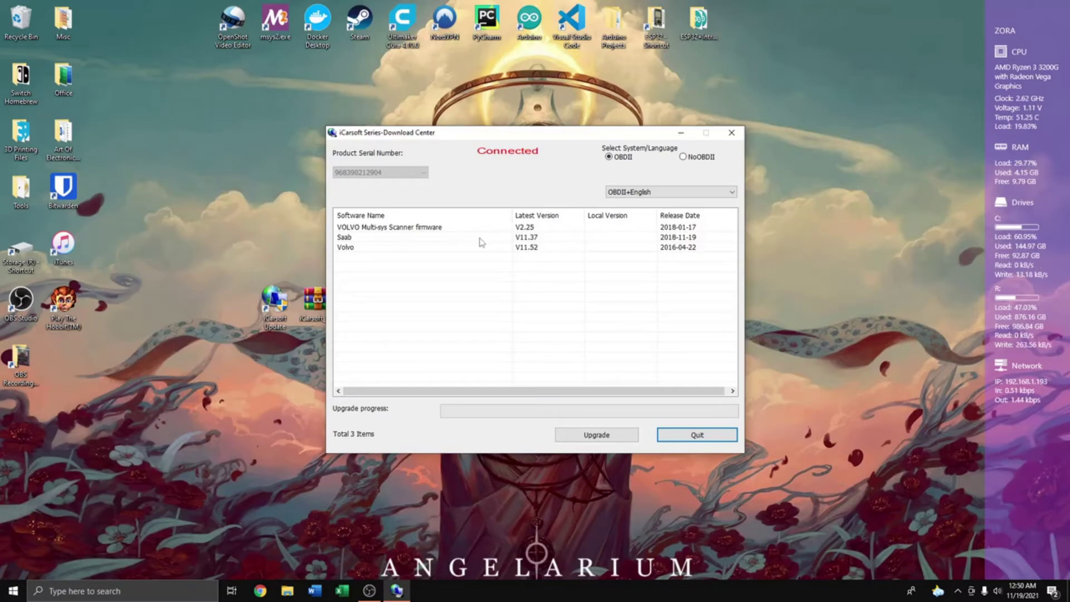
Start upgrading the VOLVO Multi-sys firmware, Saab and Volvo updates on the scanner.
left_click(597, 434)
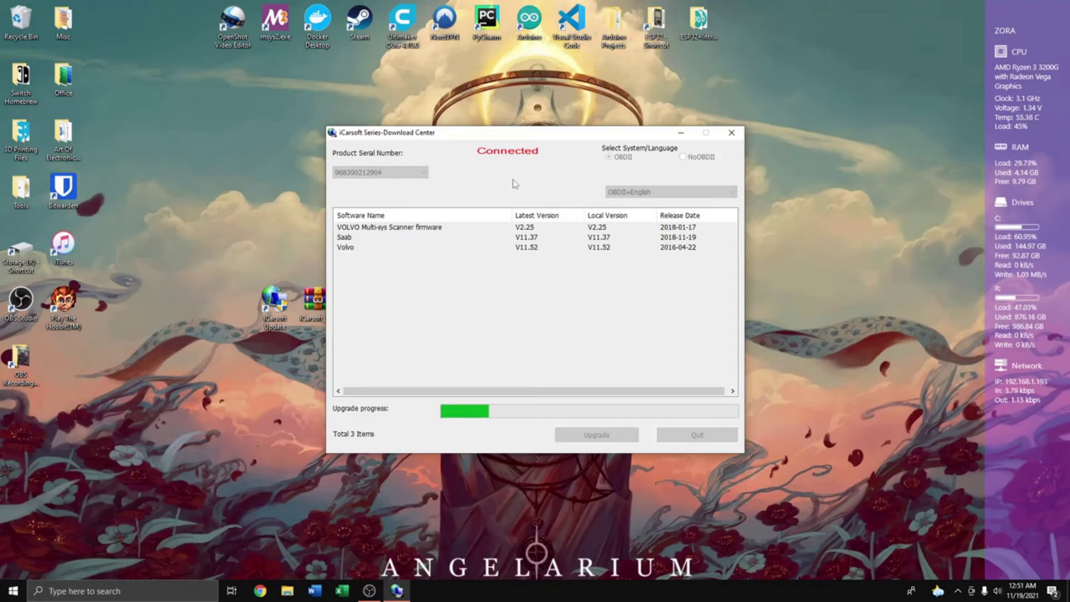
left_click(287, 591)
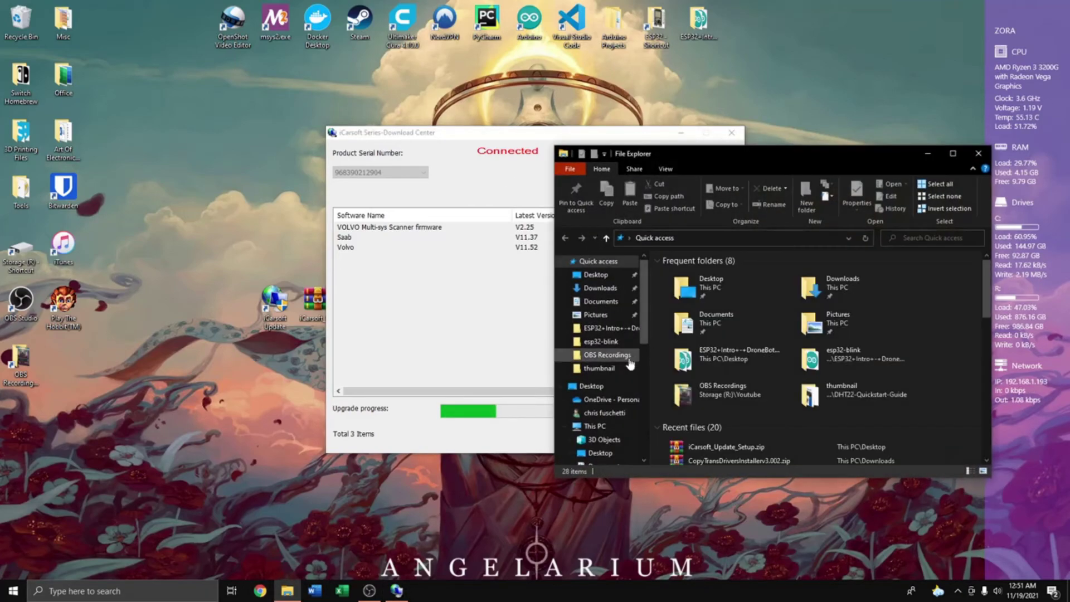
left_click(606, 427)
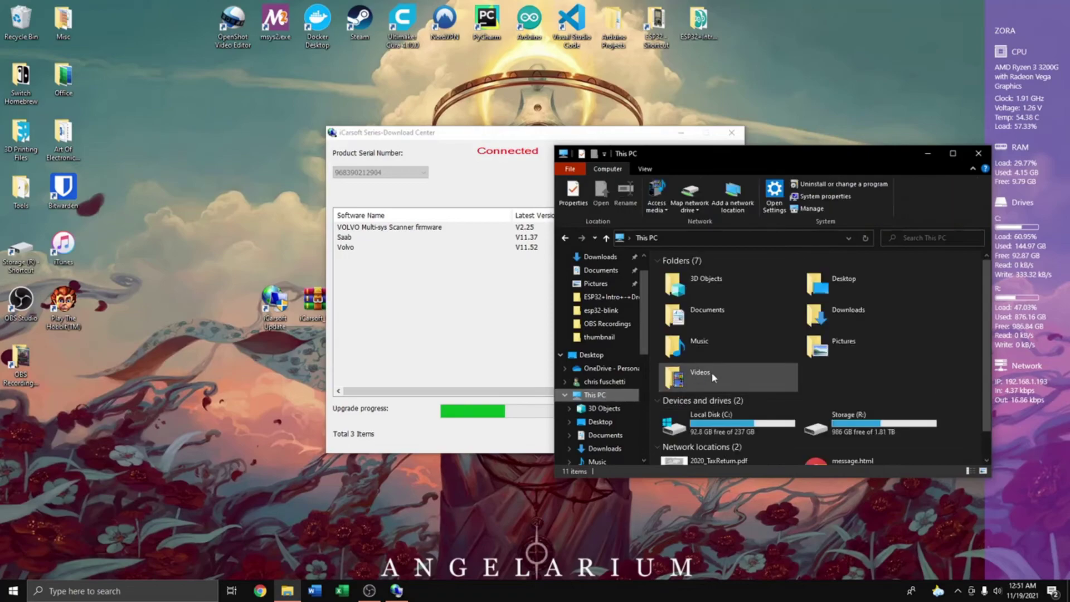
double_click(753, 424)
double_click(736, 329)
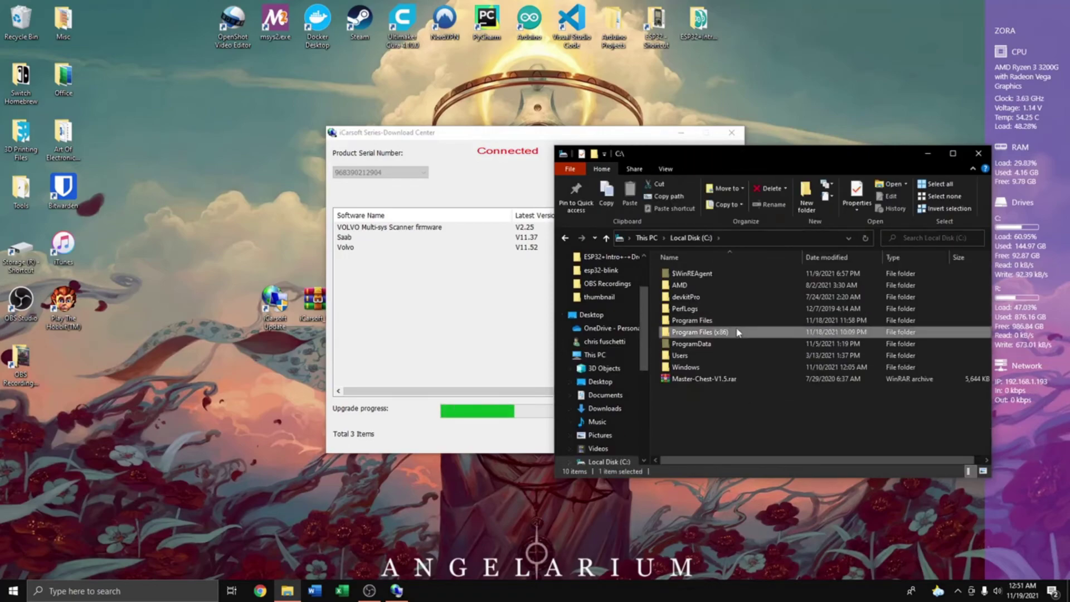
scroll(756, 359, "down", 2)
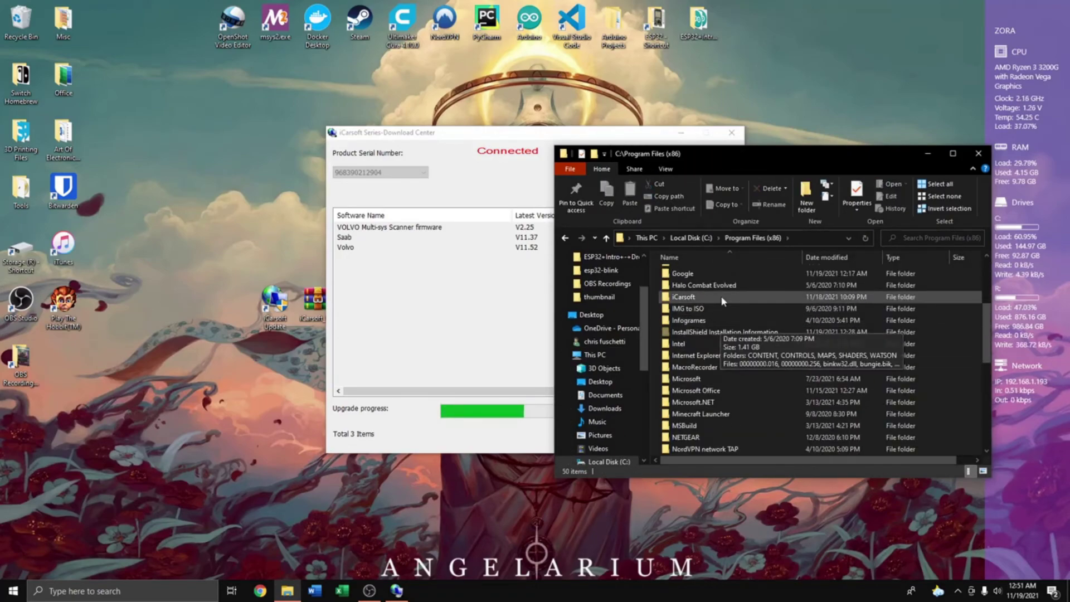
double_click(722, 298)
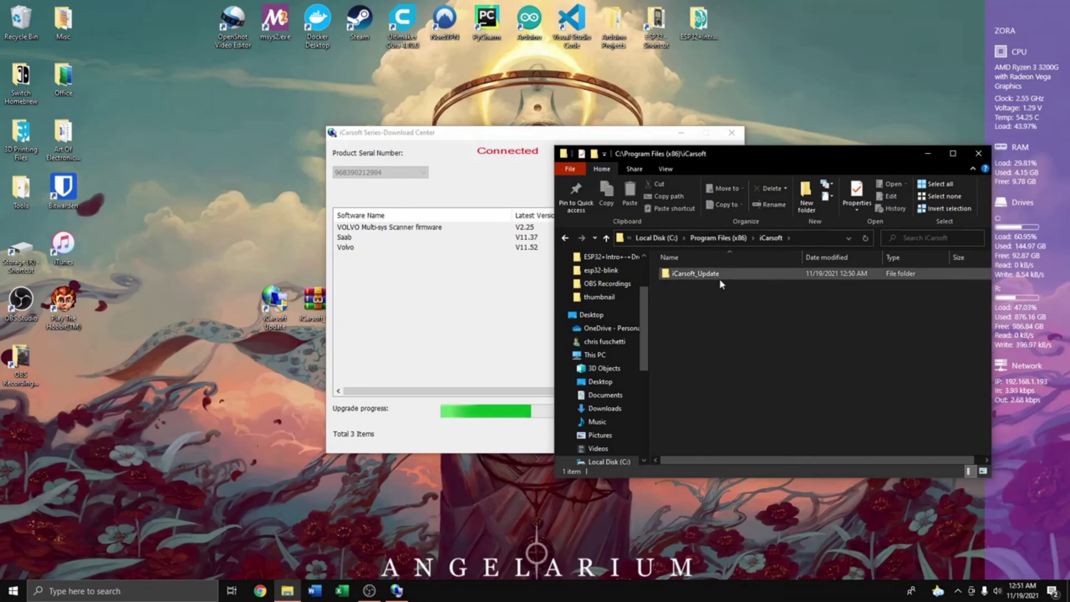
double_click(719, 278)
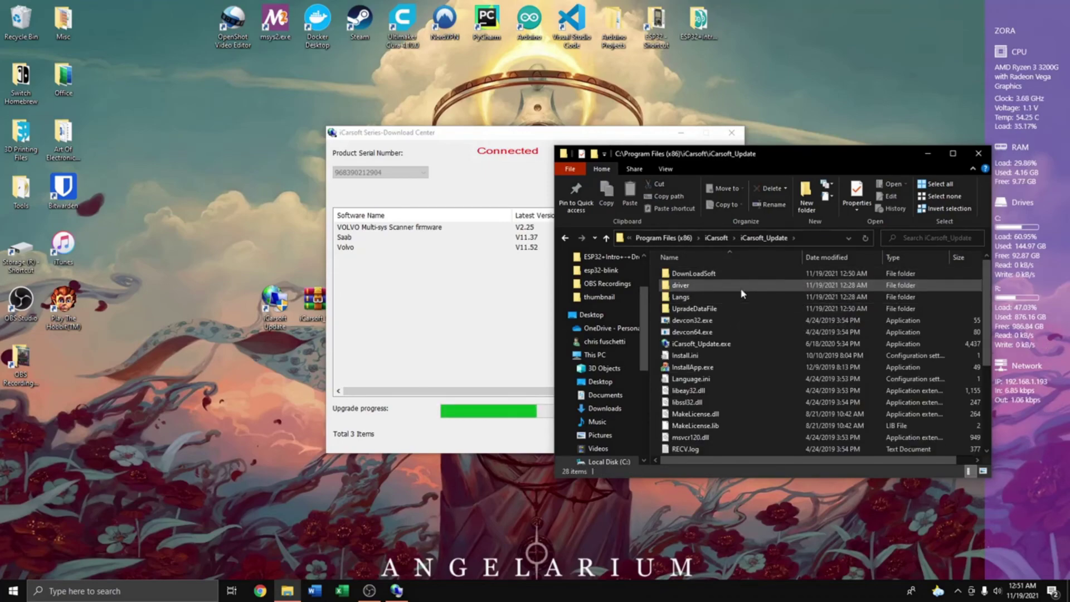
double_click(734, 285)
double_click(741, 274)
key("alt+Left")
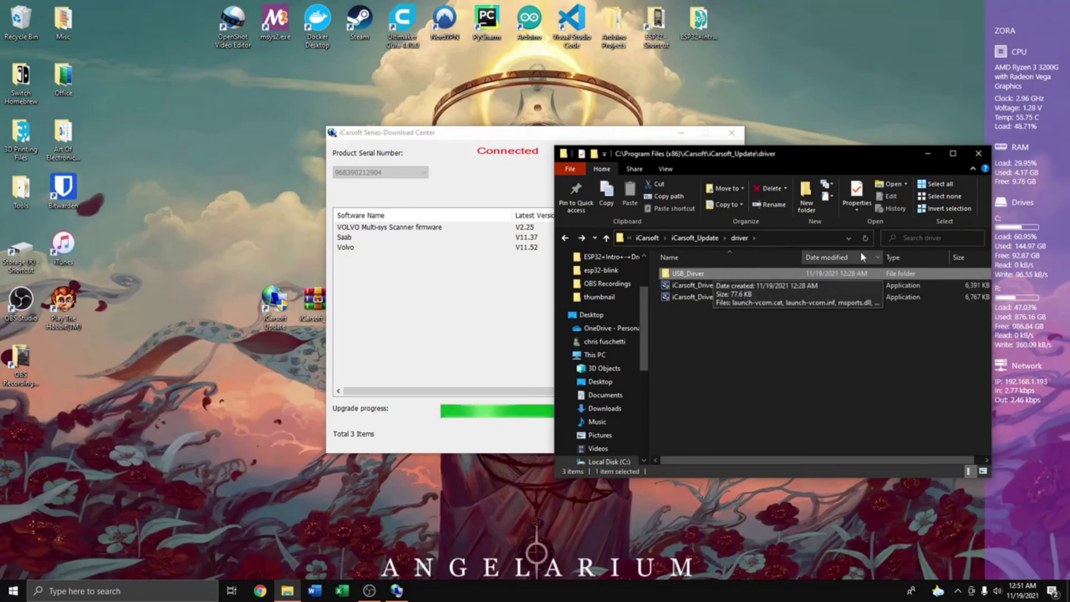
left_click(978, 154)
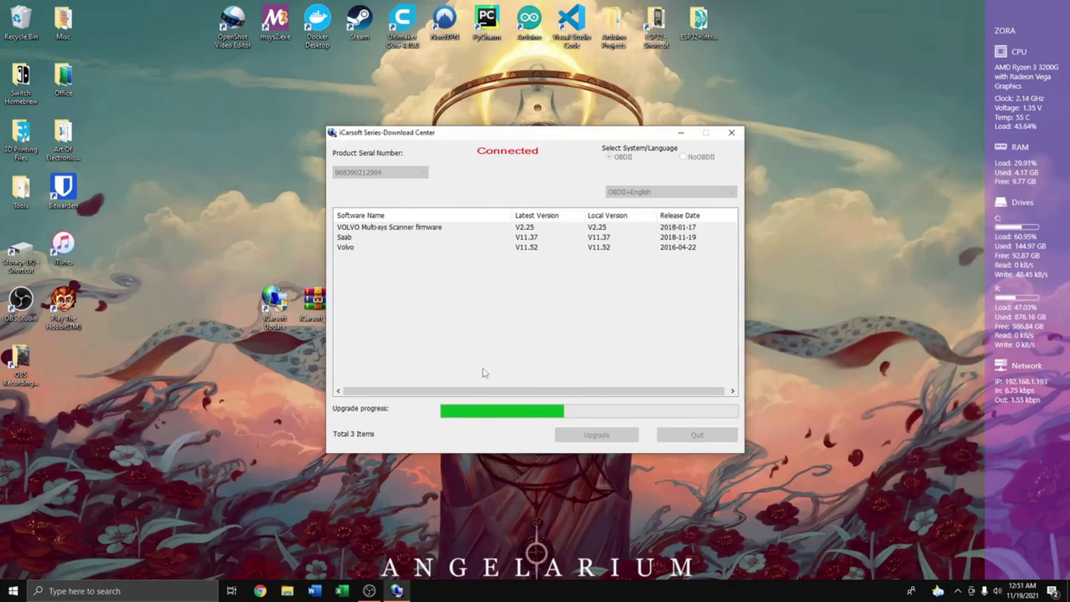